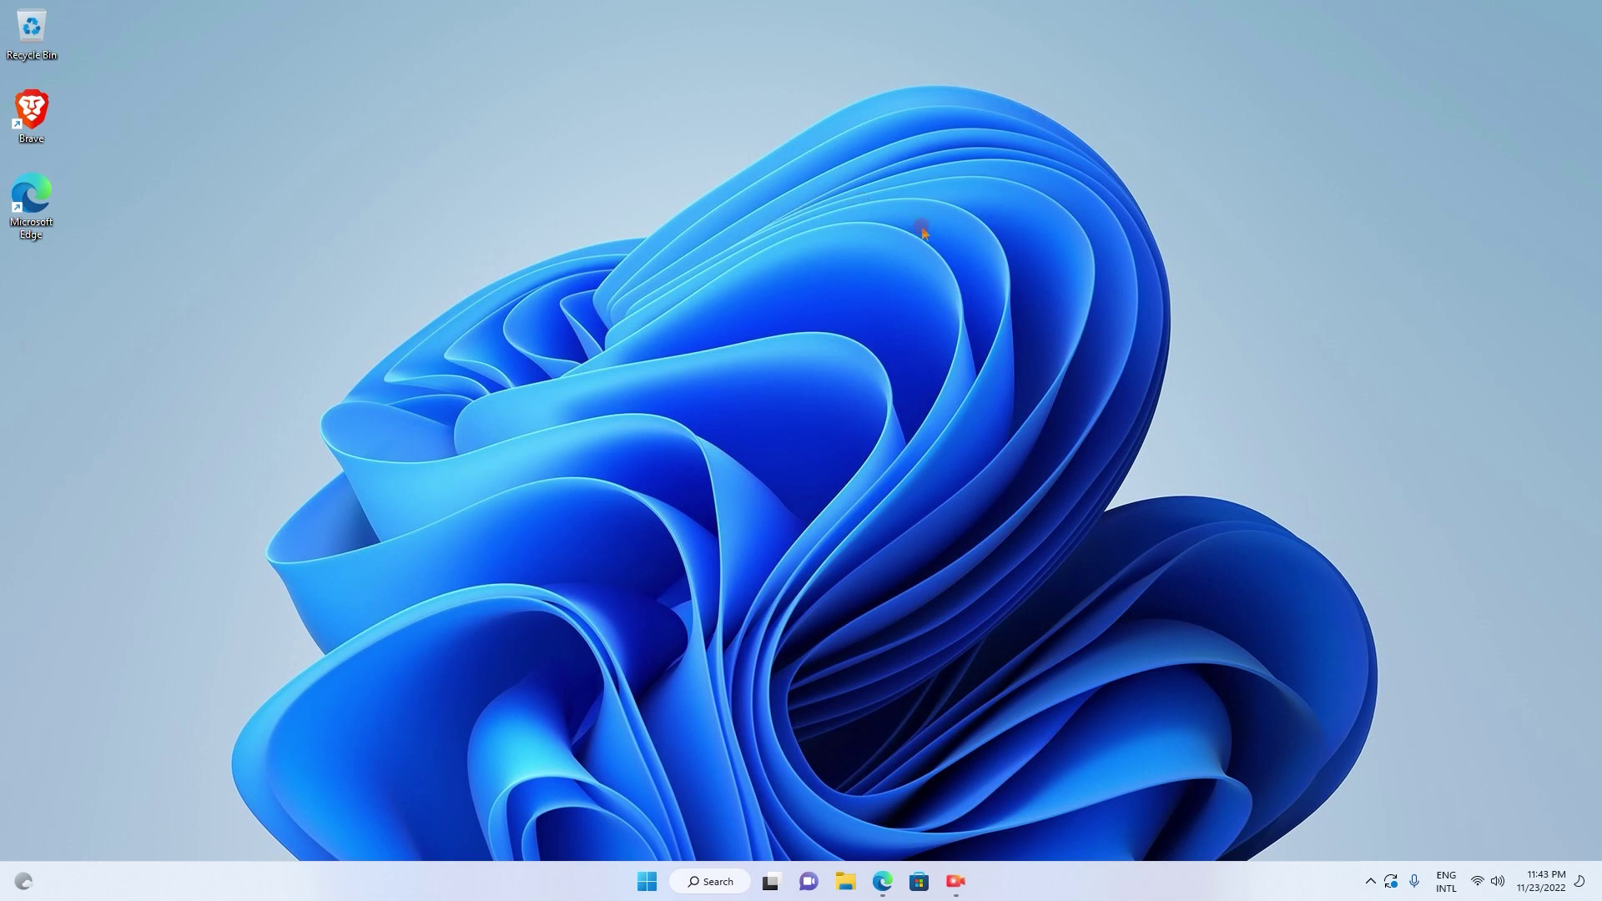
Launch Windows Settings from the Win+X quick-link menu
right_click(648, 886)
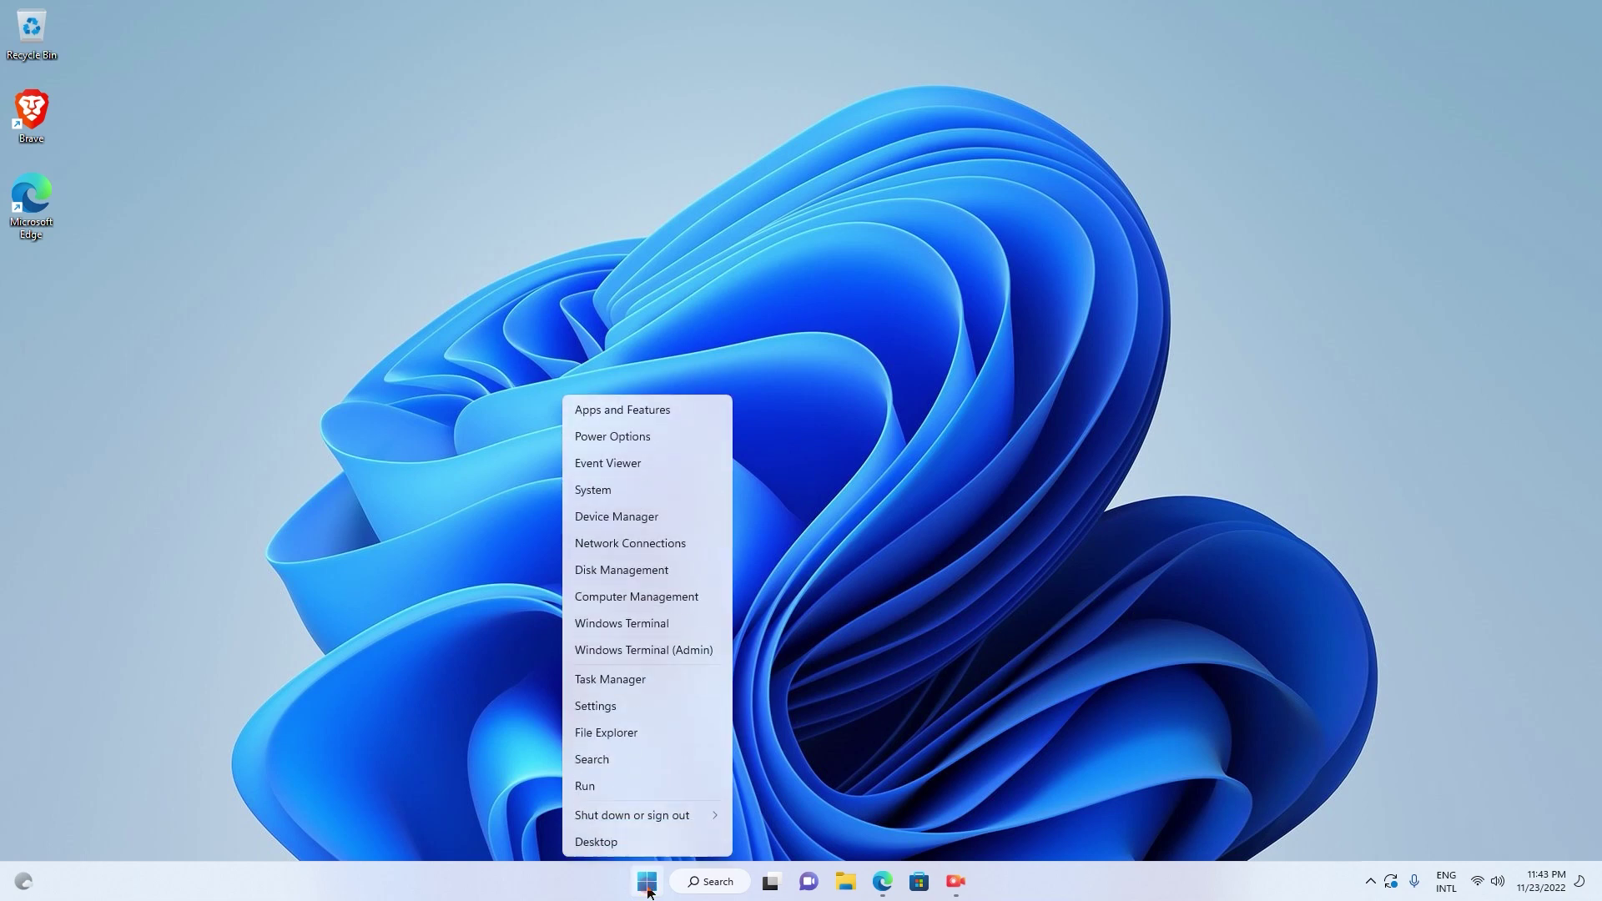
click(612, 708)
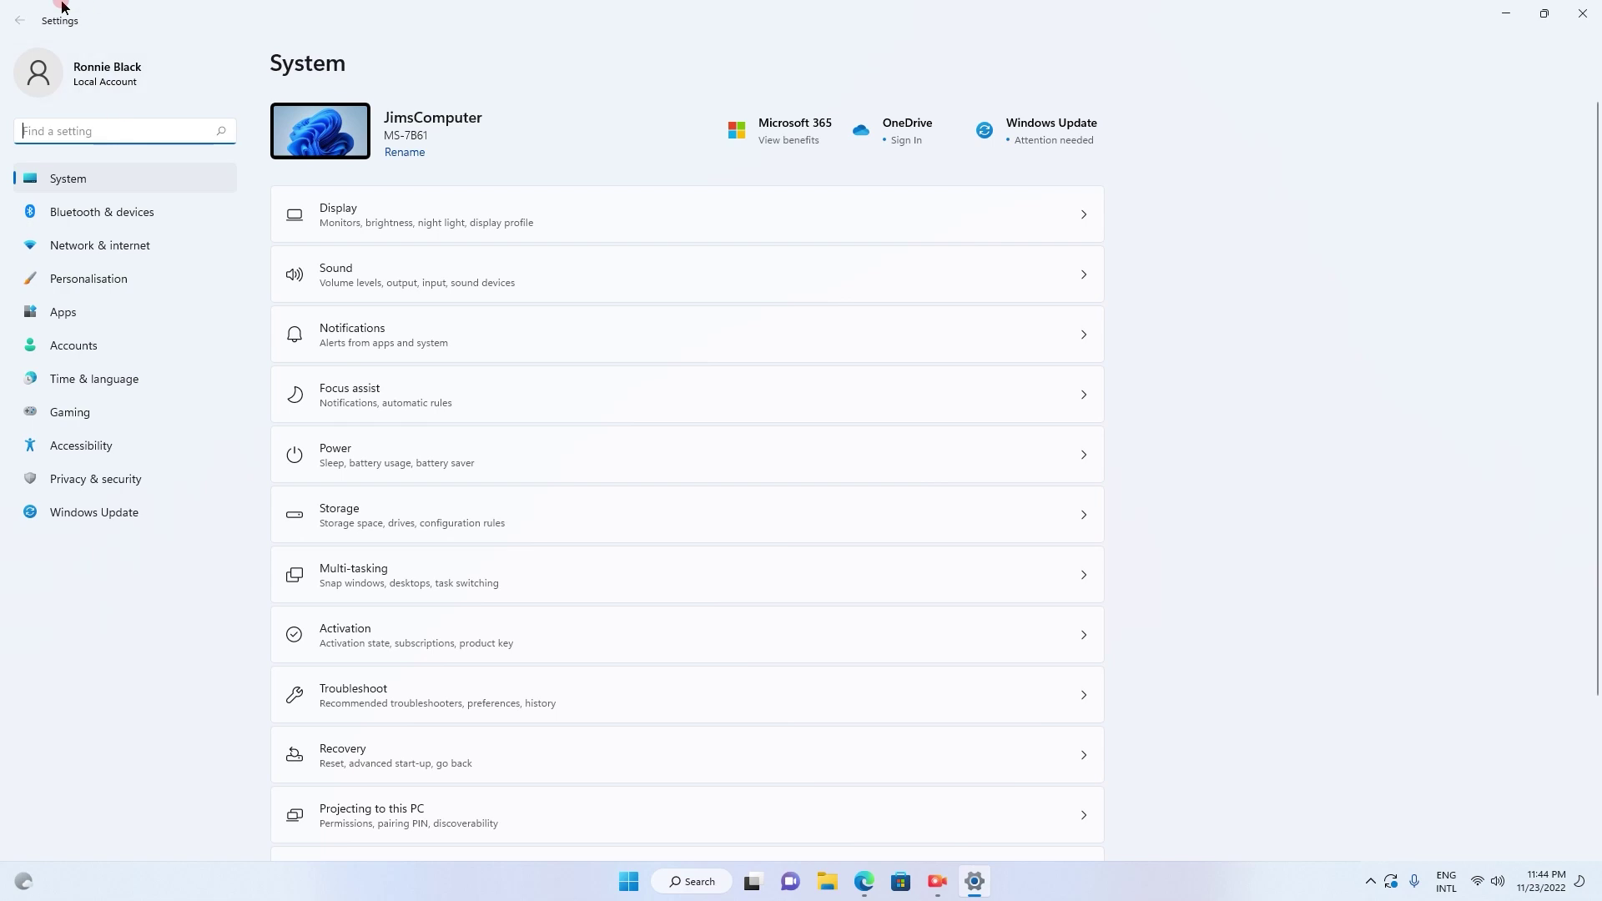
Navigate to Accounts > Sign-in options and expand the Password entry
click(95, 354)
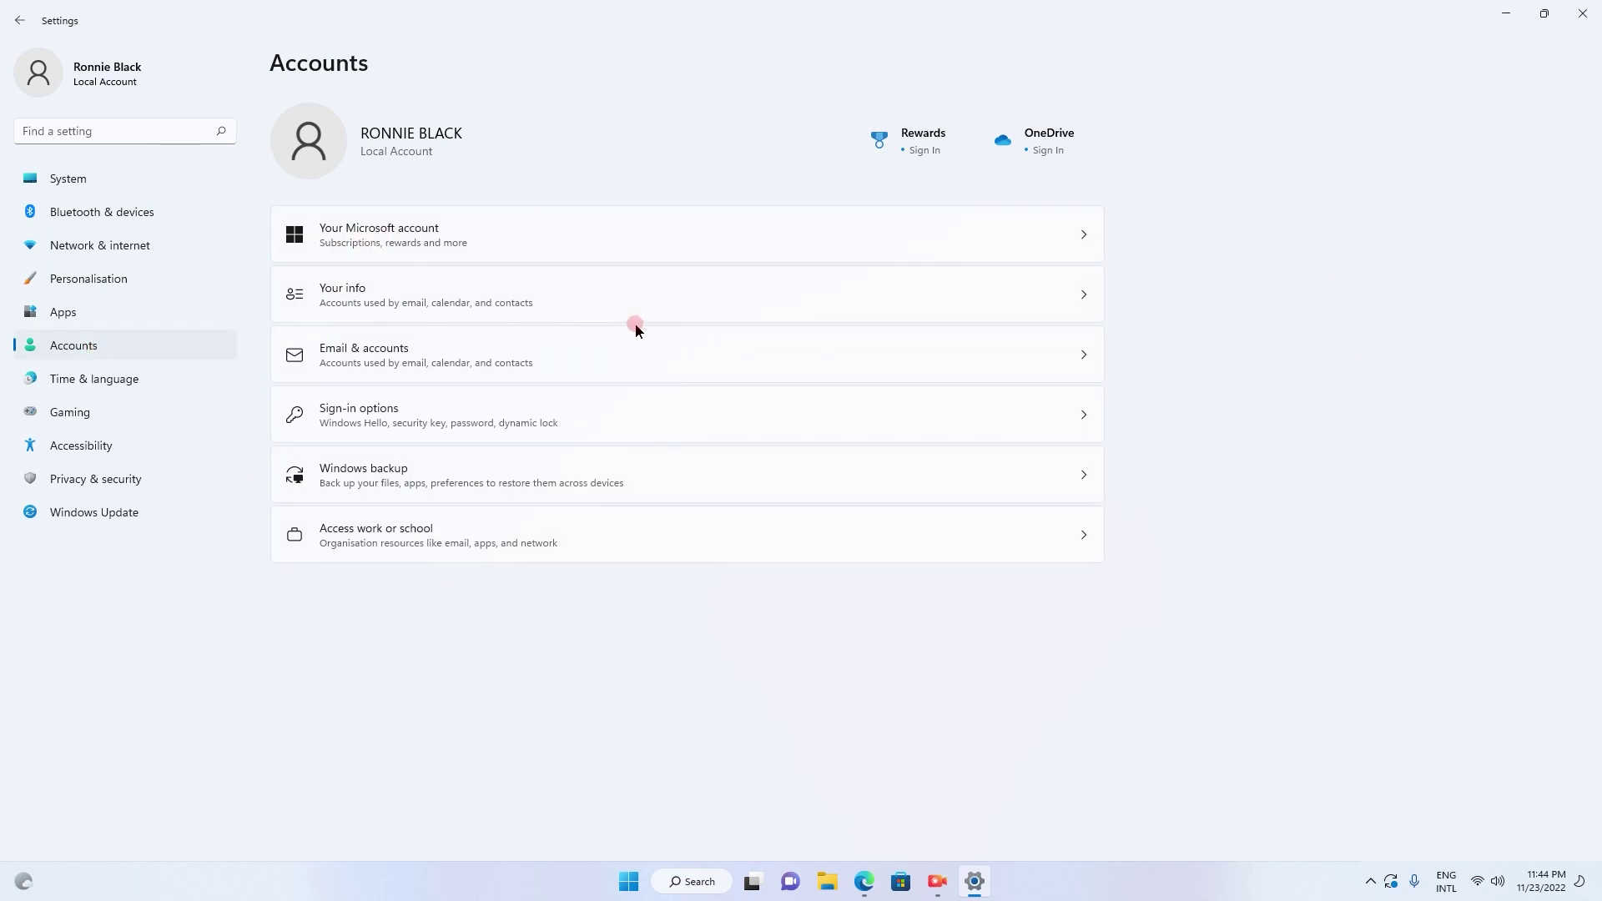
click(1061, 417)
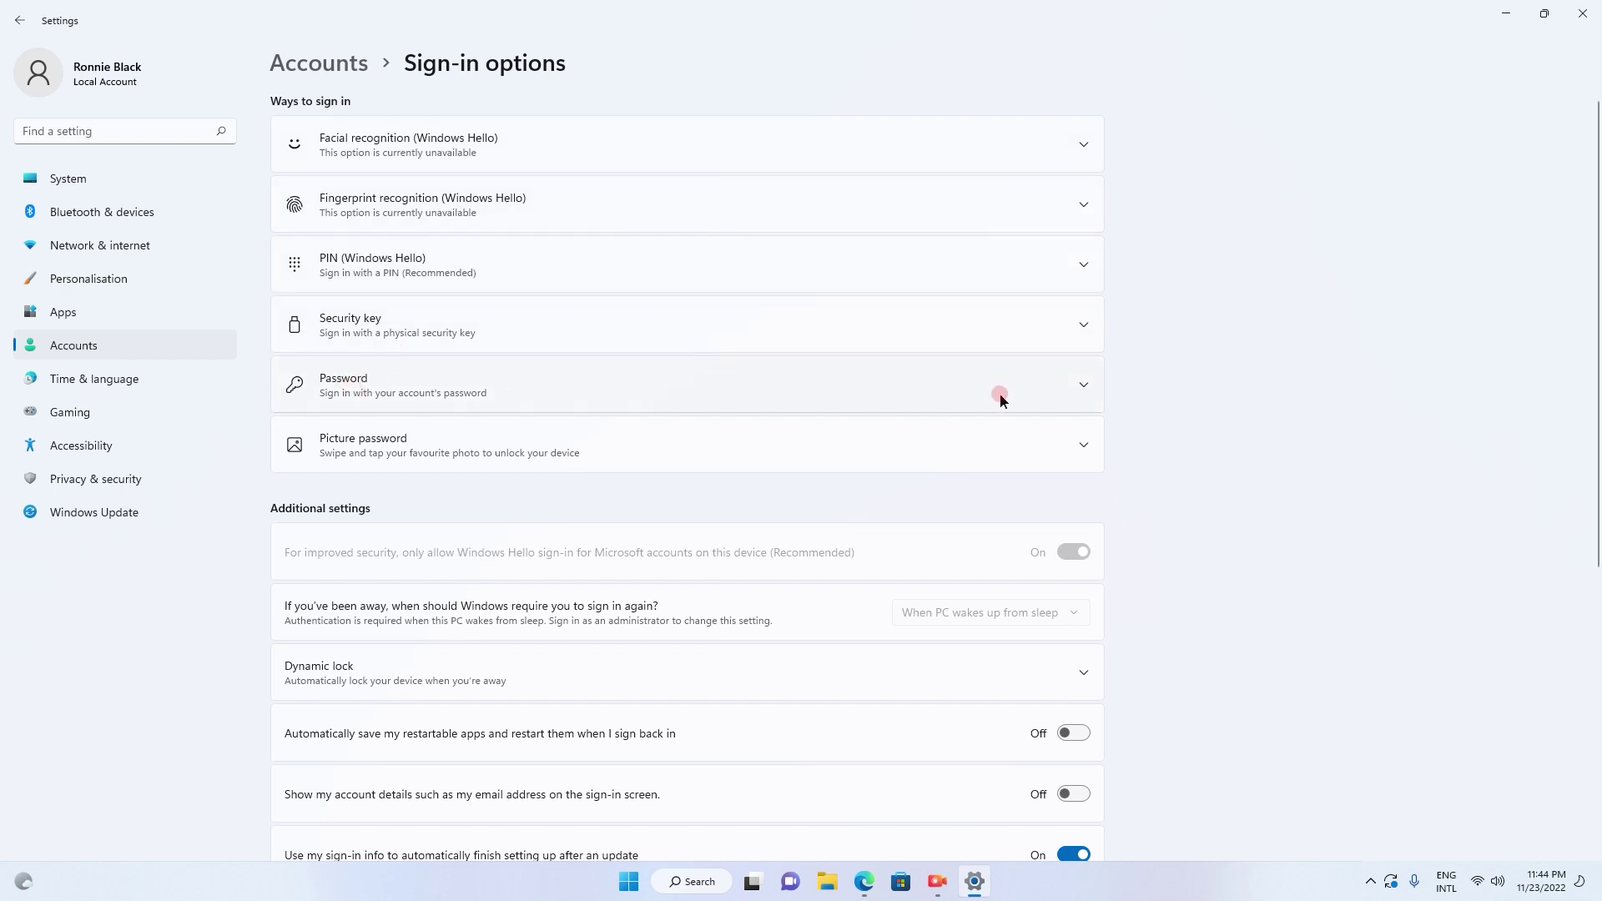
click(1078, 391)
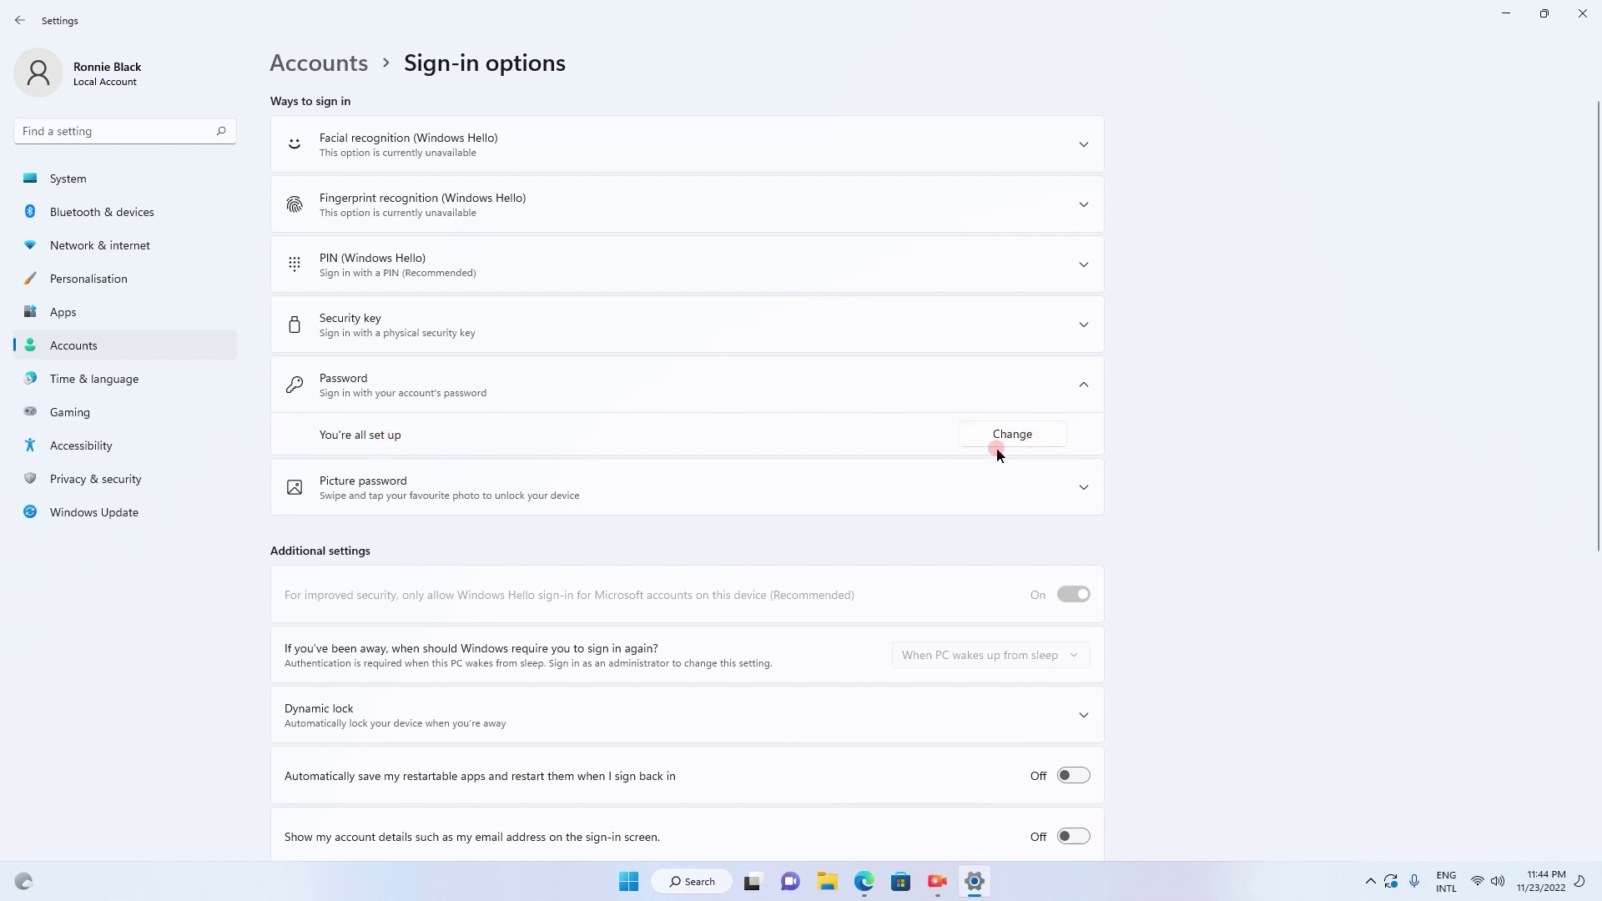
Start a password change and verify the current password in the Change your password dialog
click(1030, 435)
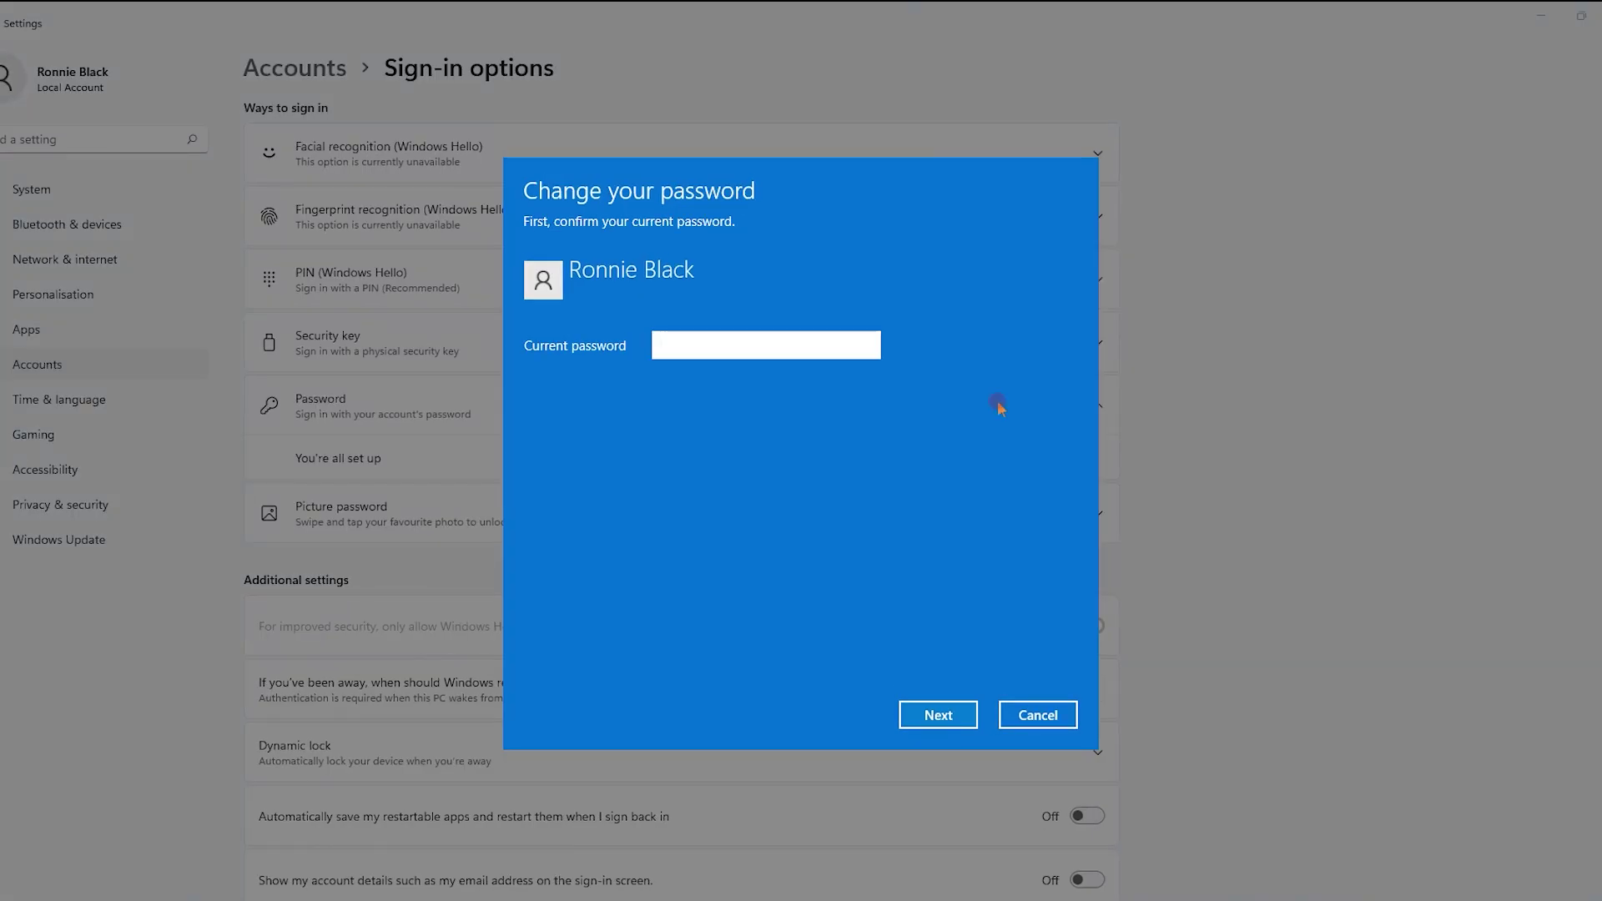
click(697, 347)
text(a)
click(946, 713)
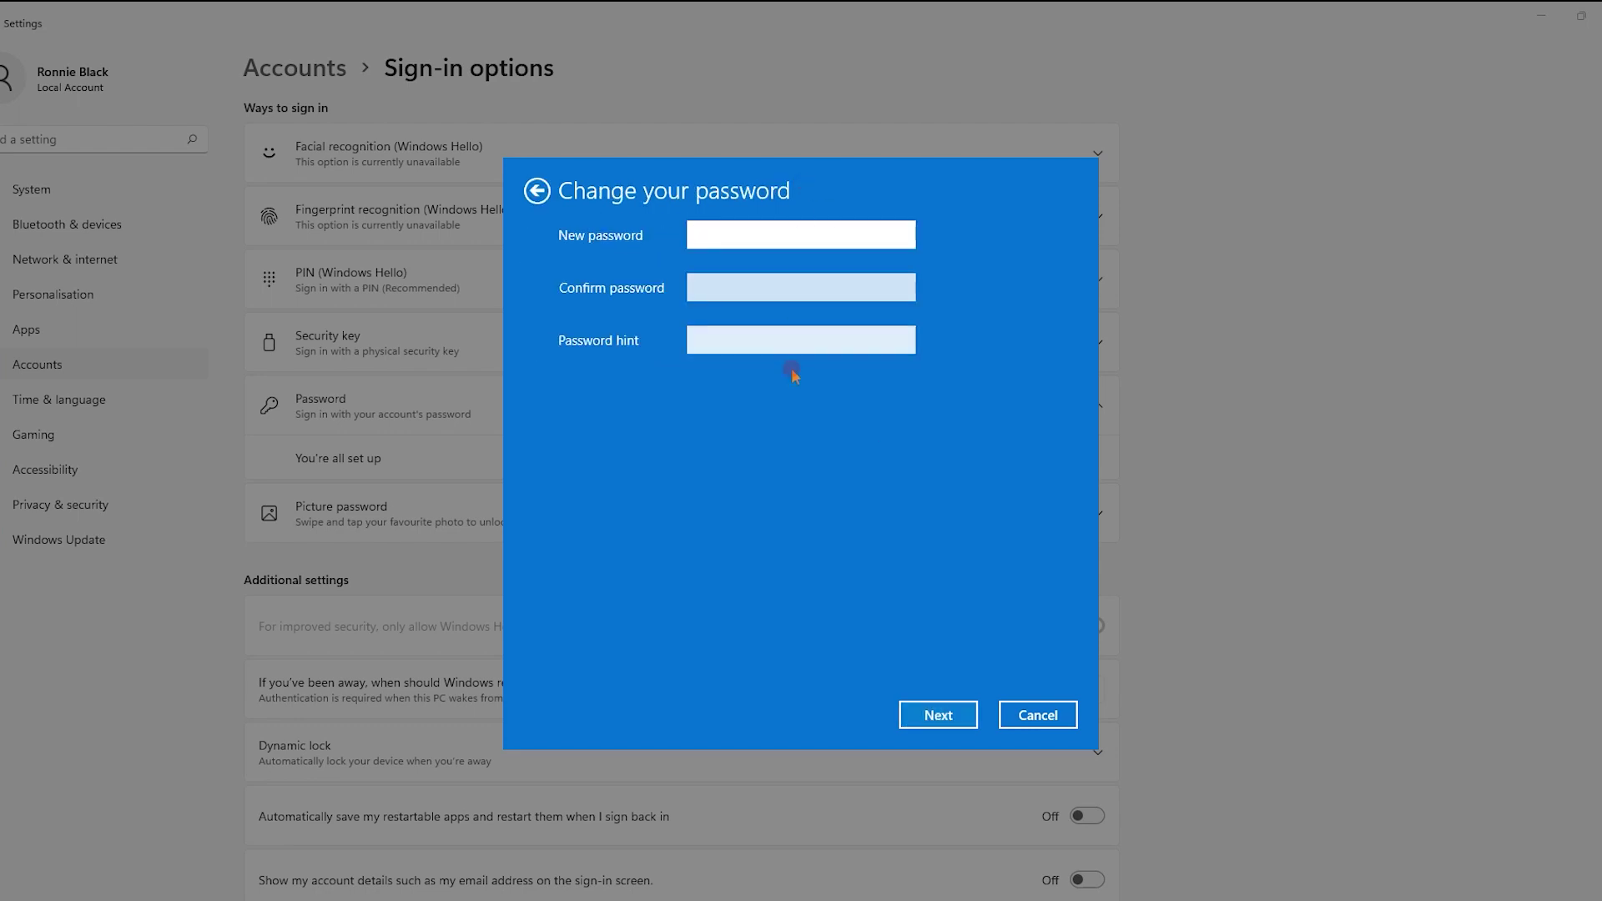
Fill in New password, Confirm password and Password hint in the Change your password dialog
click(738, 236)
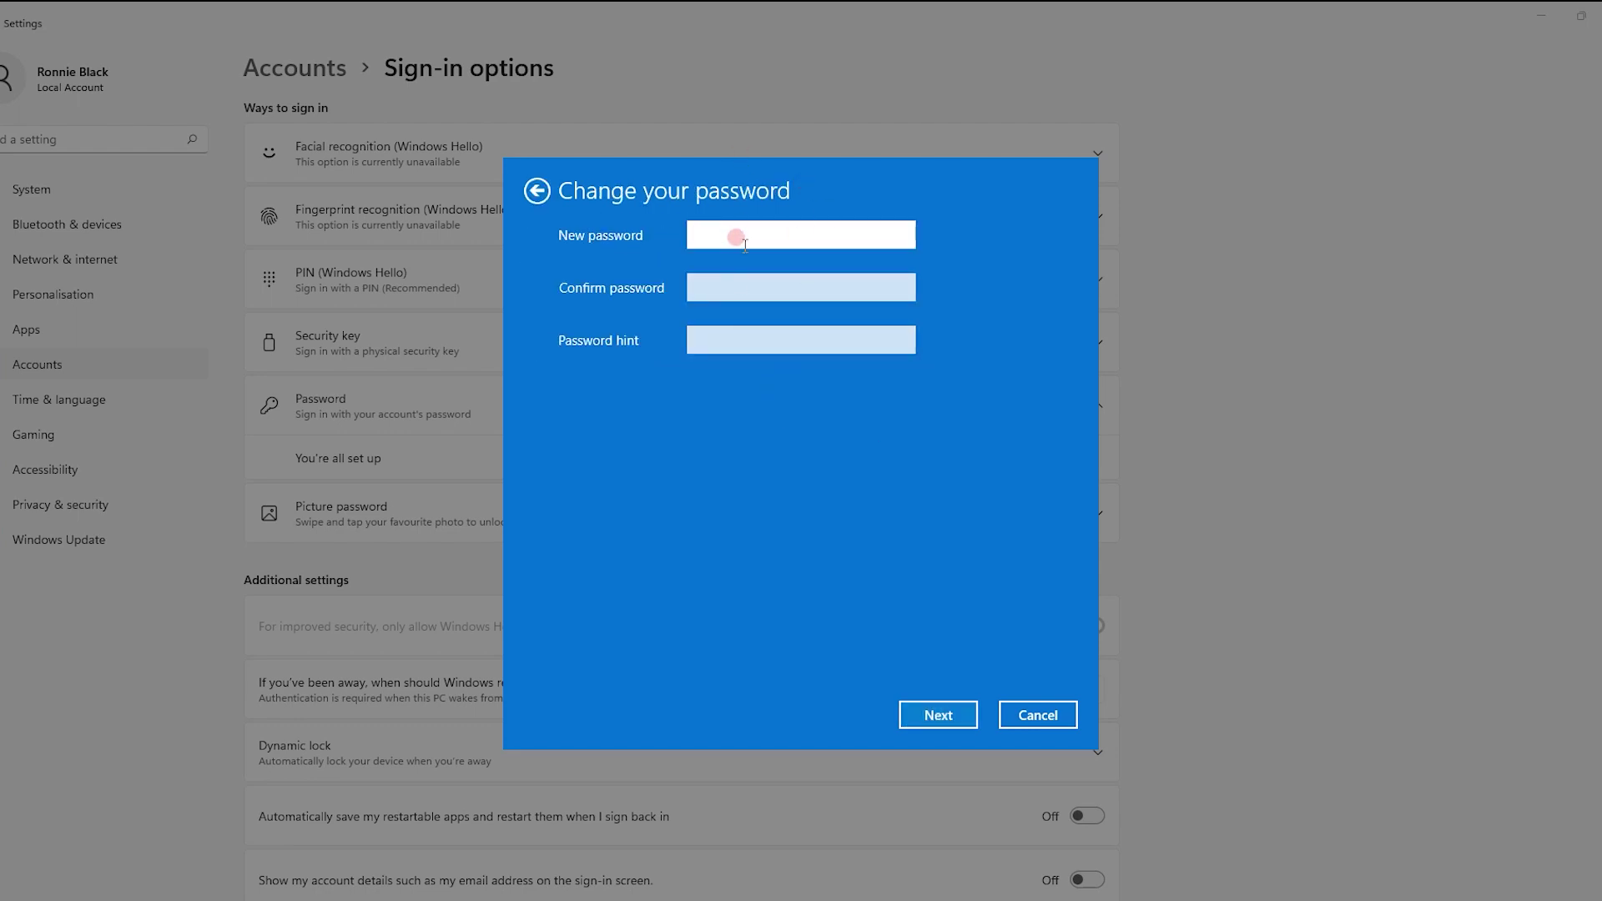
key(Caps_Lock)
text(•)
text(•••)
key(Tab)
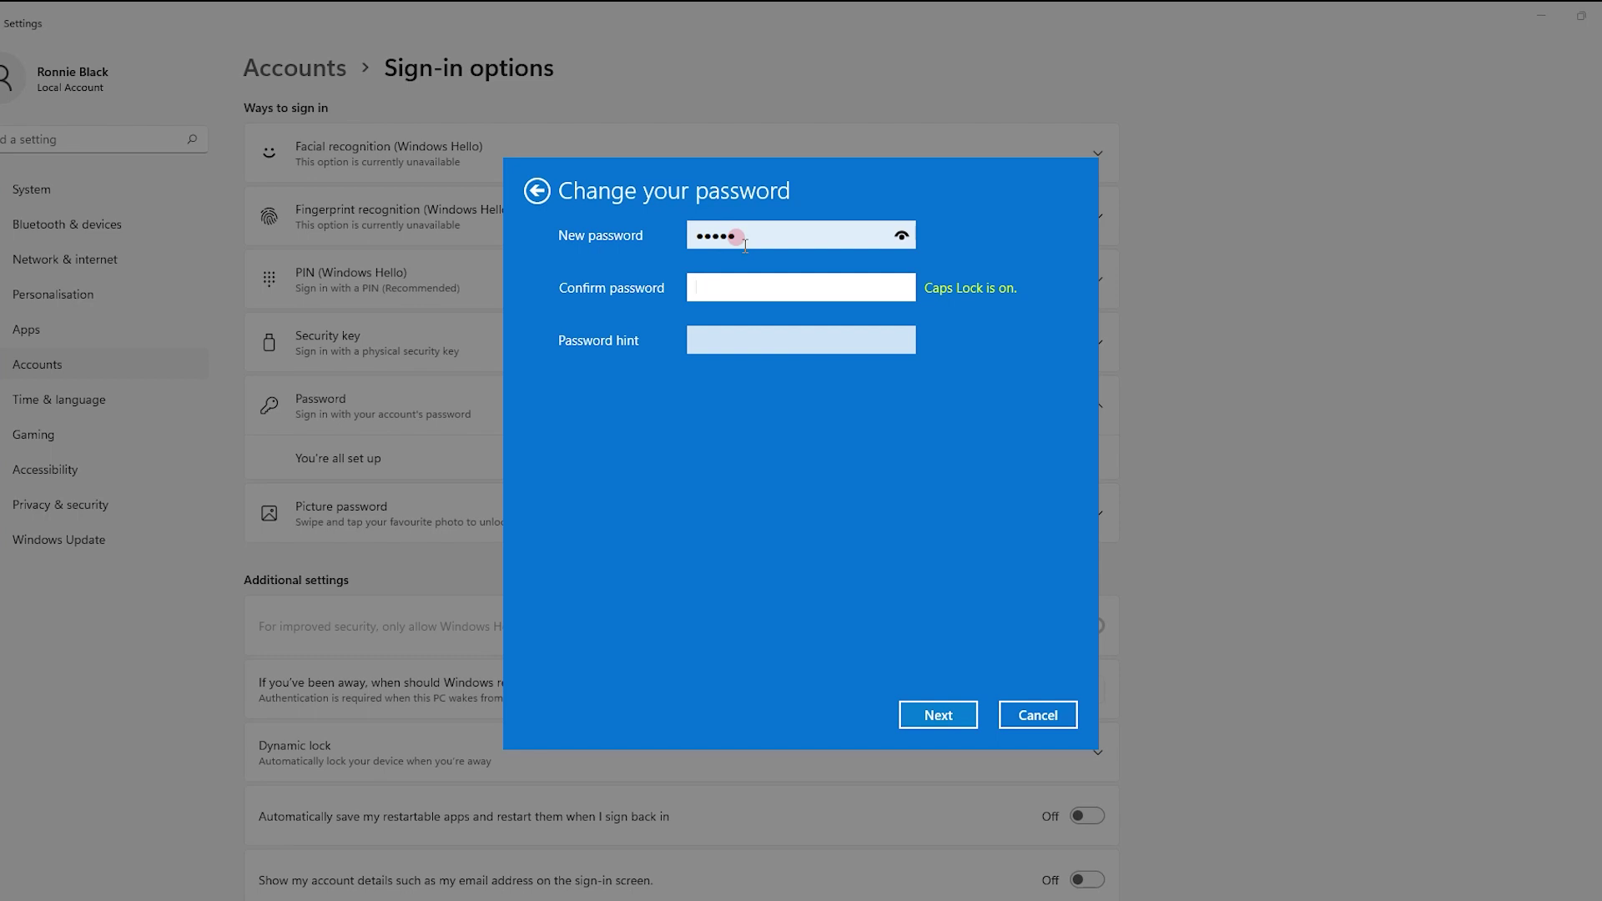
text(•••••)
key(Tab)
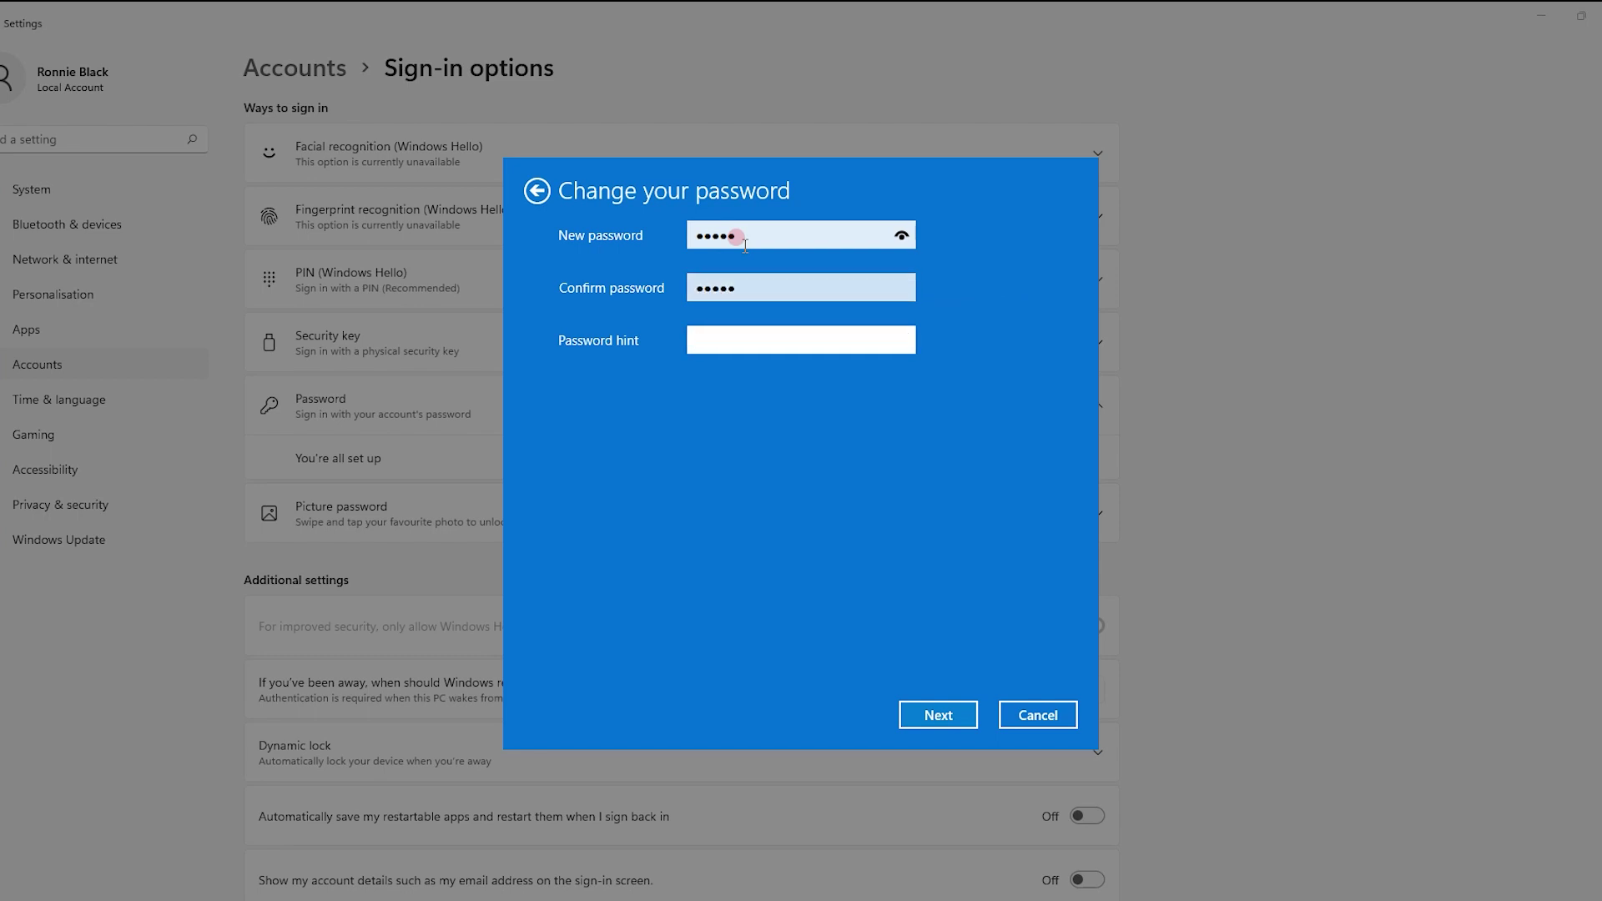
text(name)
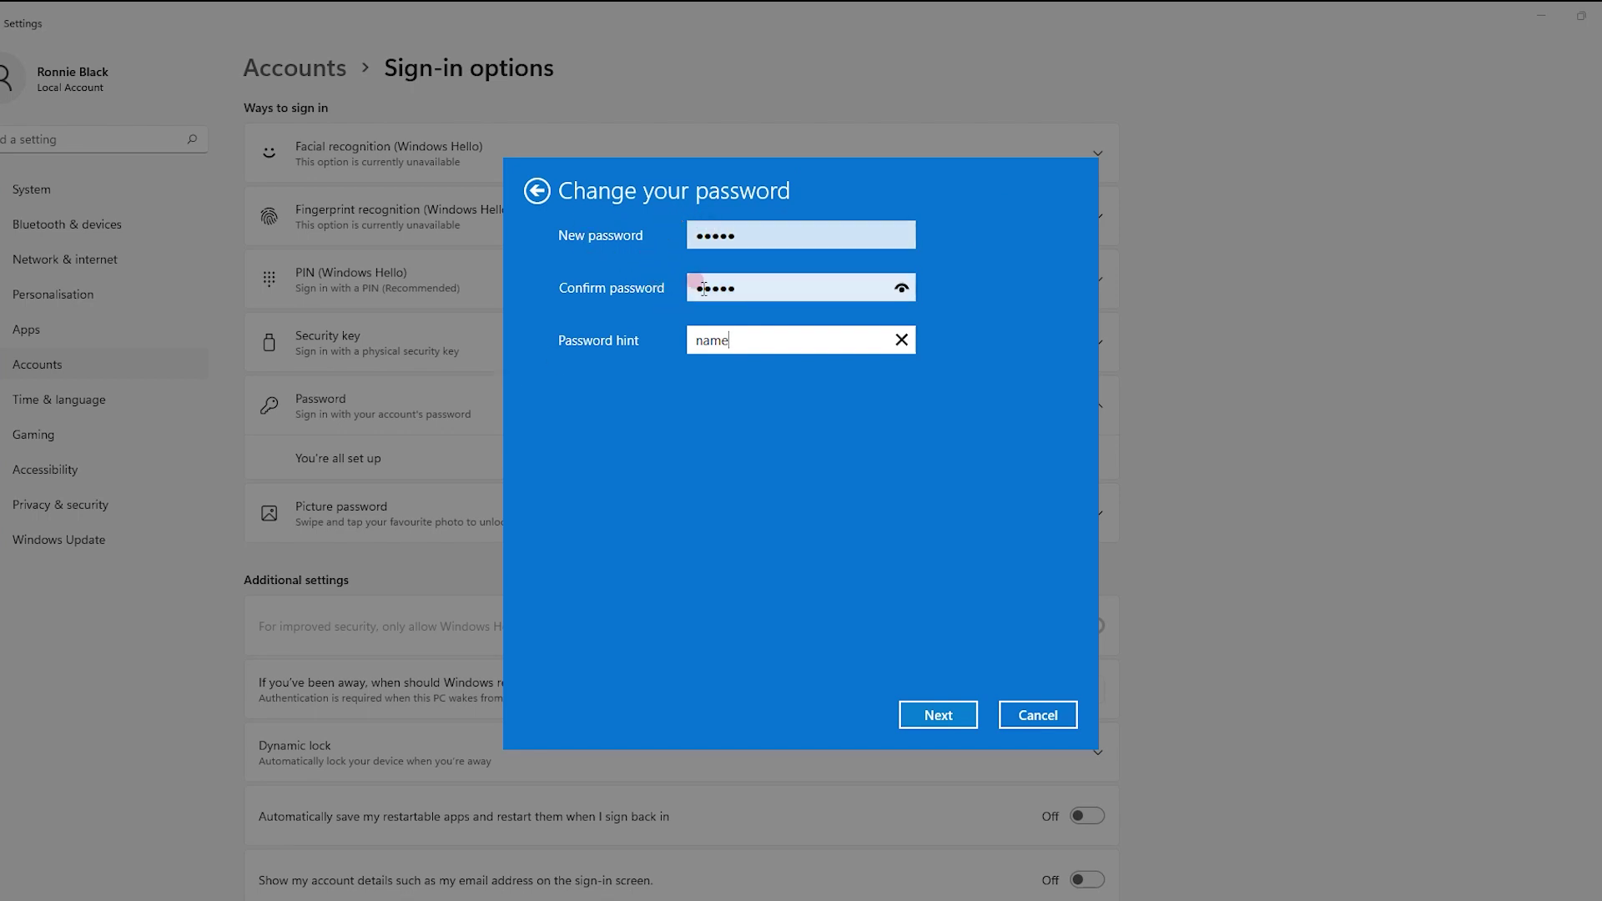
click(731, 342)
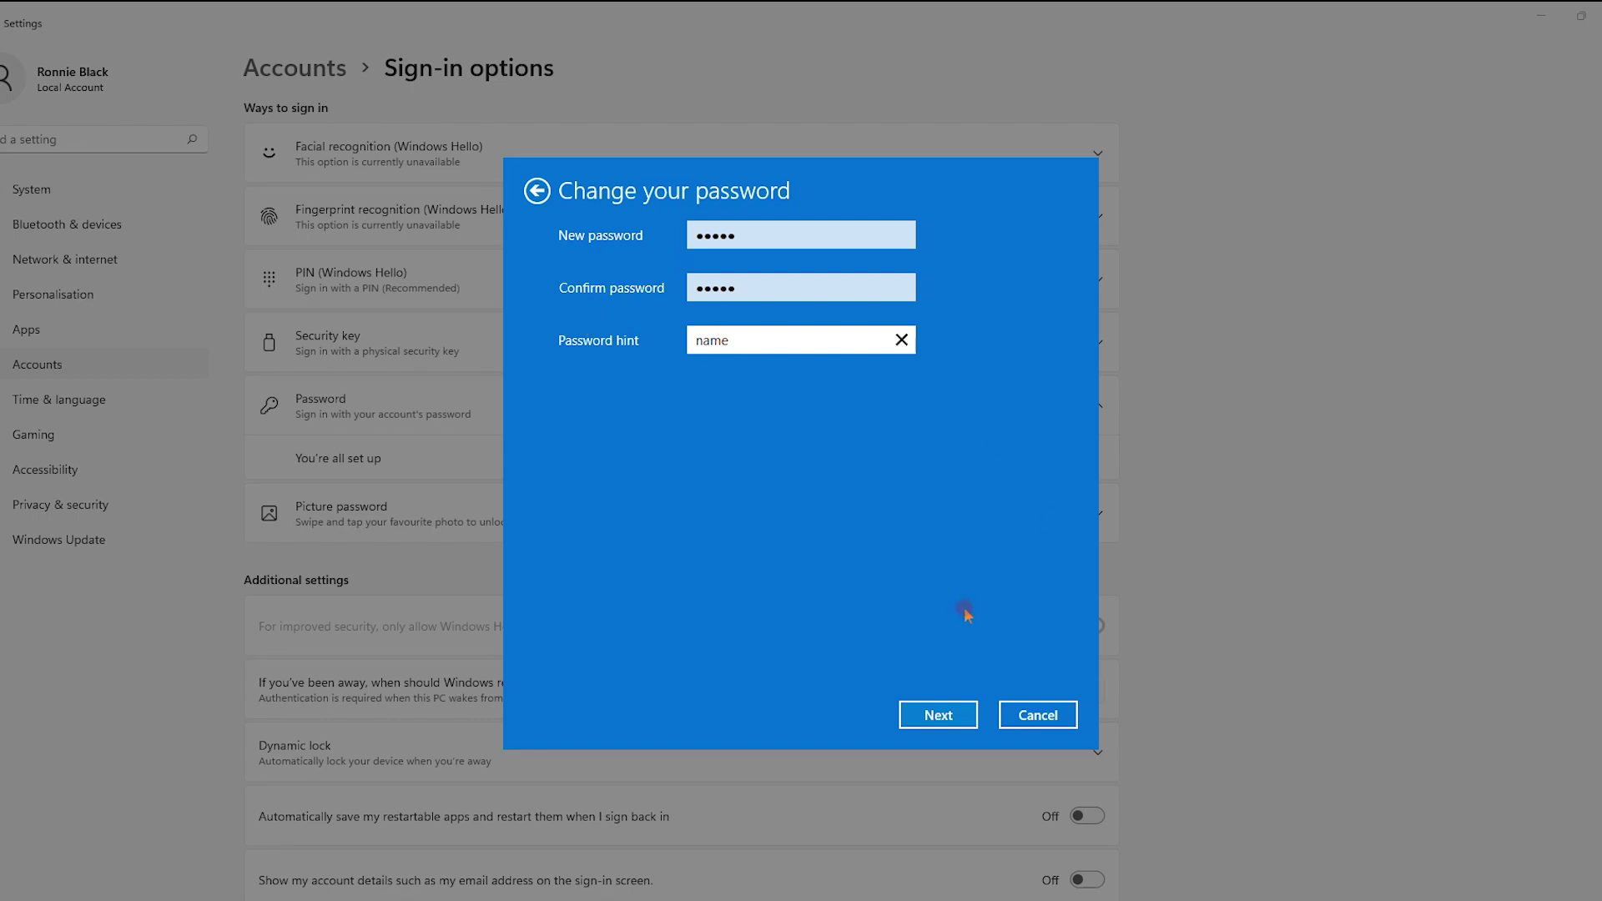
click(941, 724)
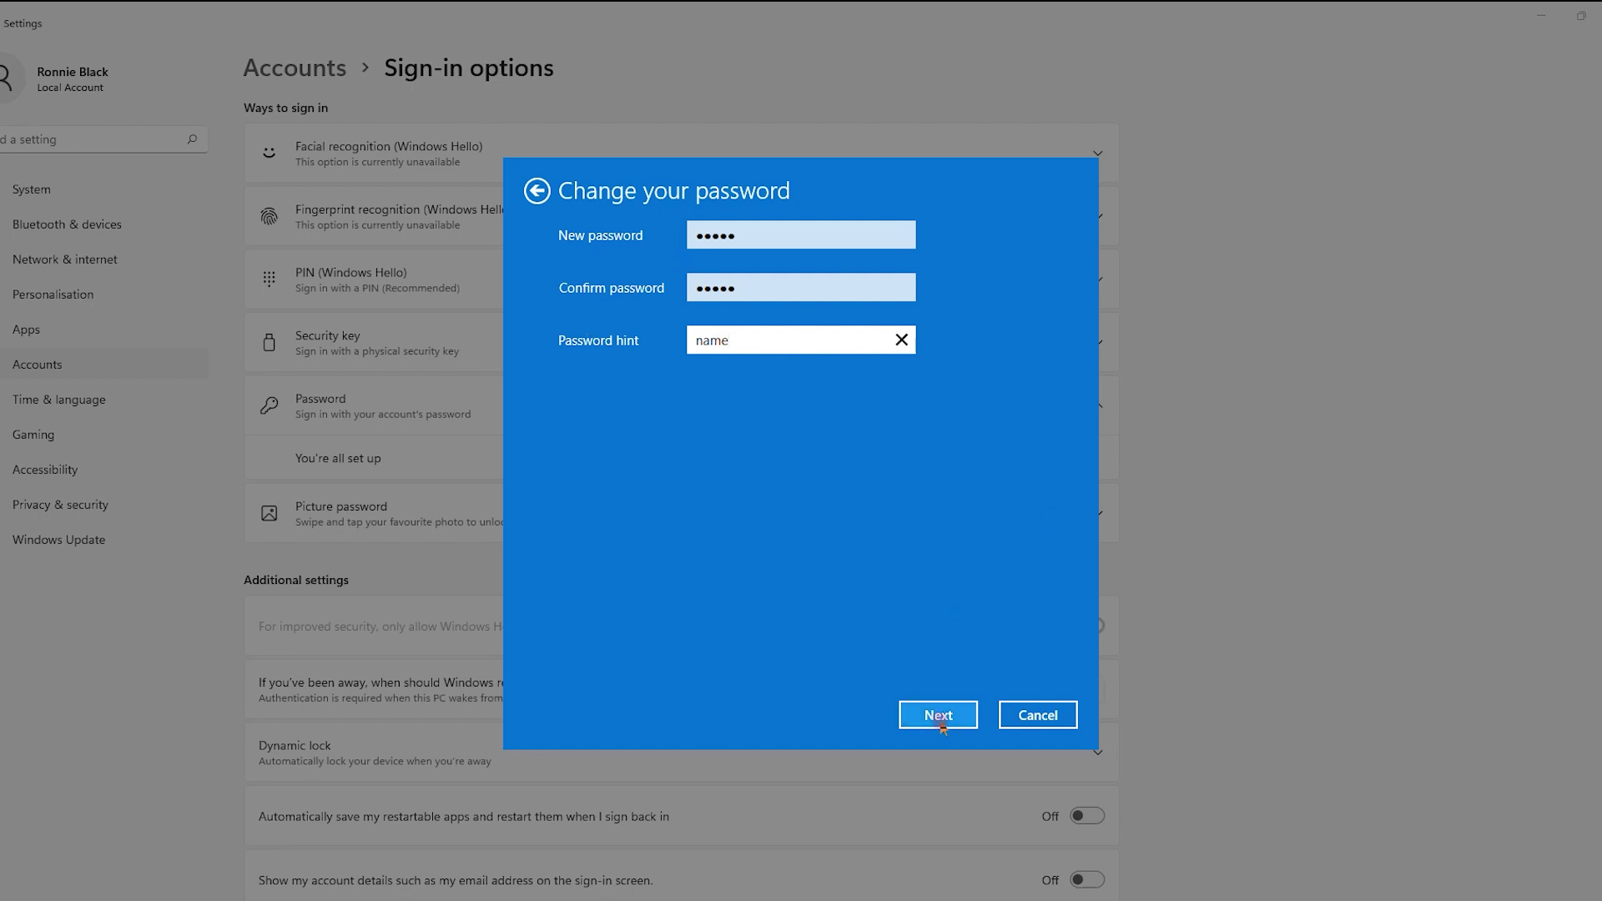
Submit the new password and hint, then finish the change to close the dialog
click(939, 721)
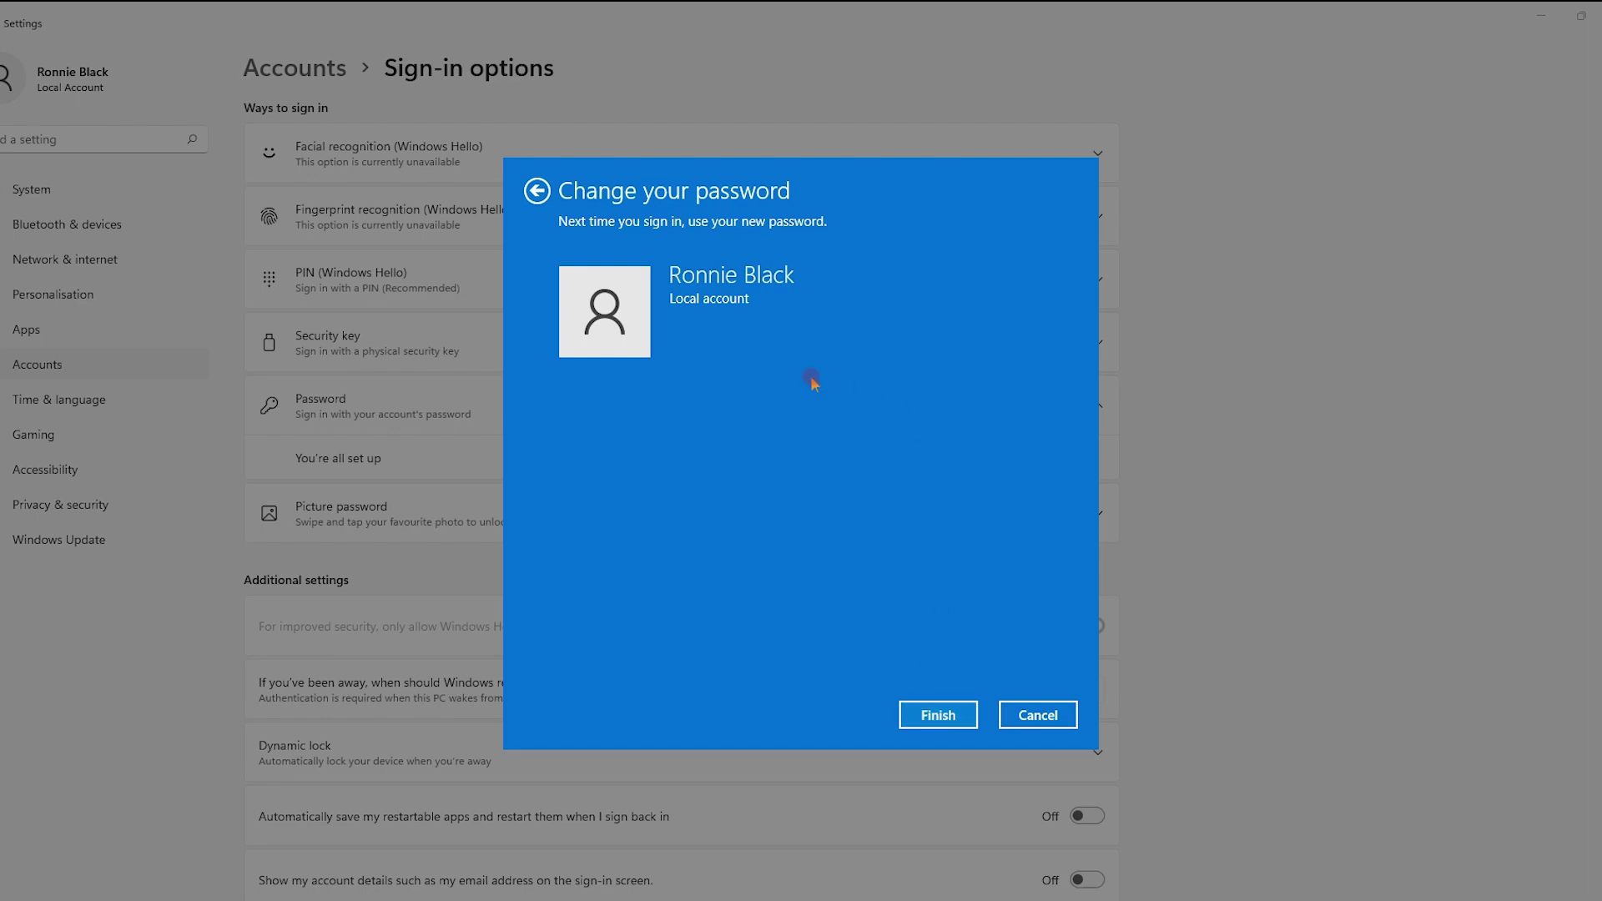
click(961, 721)
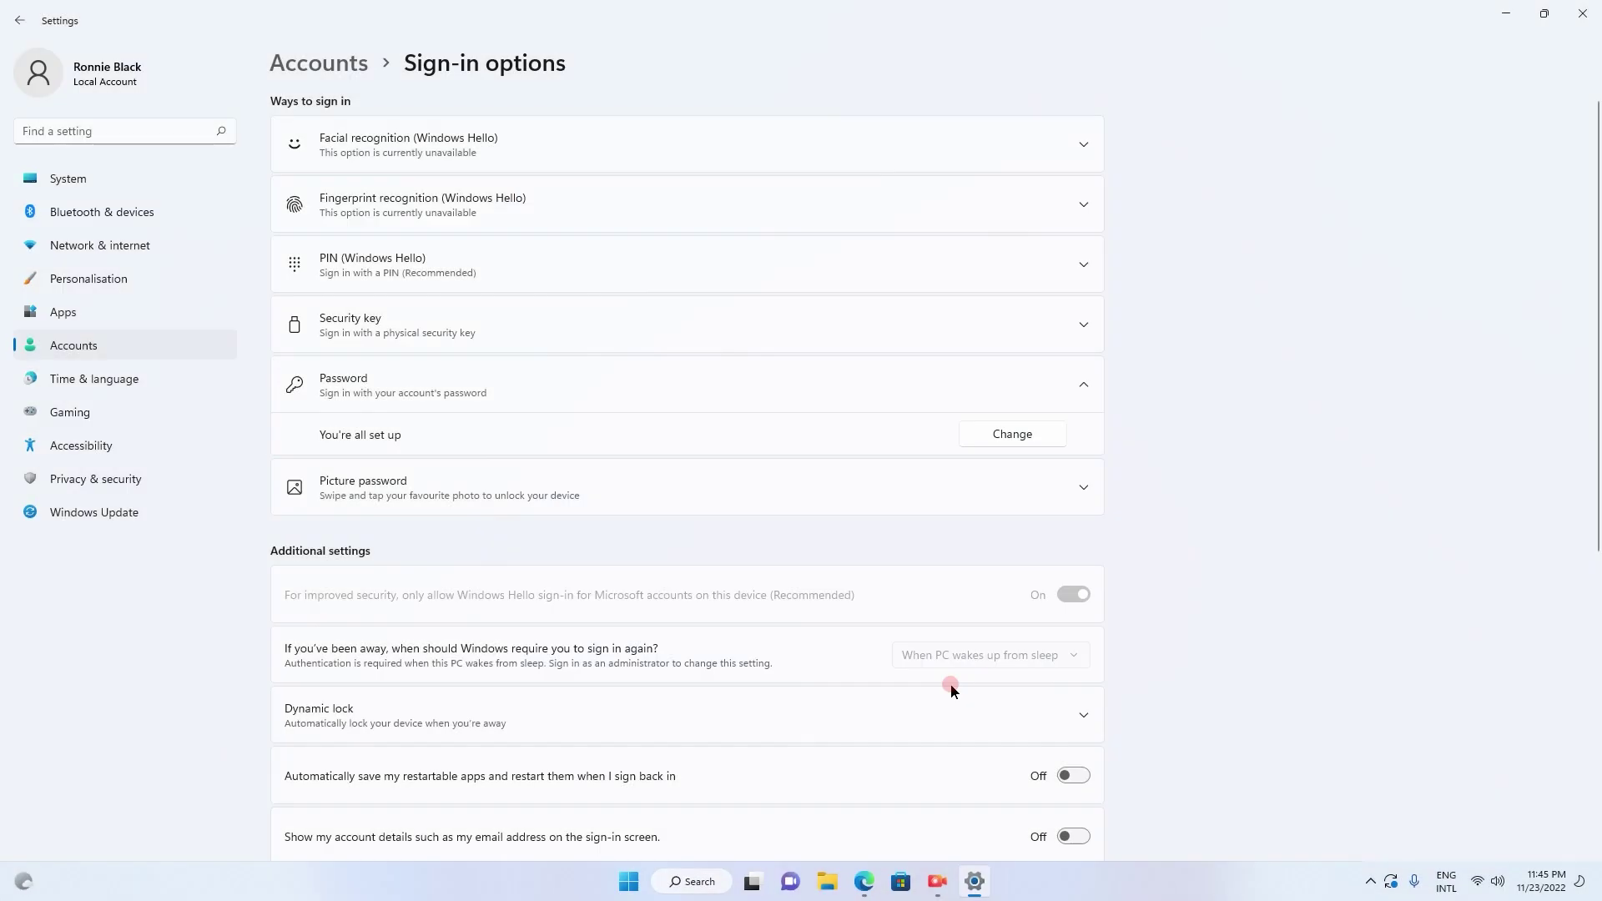